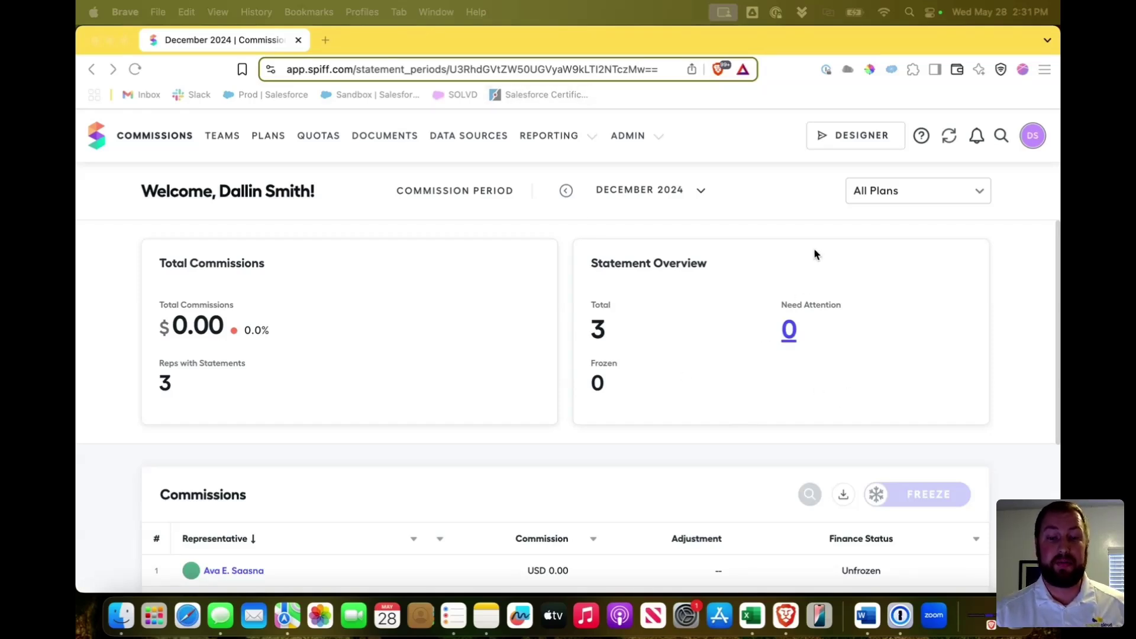
# - Create a new plan named 'Test Plan 1' in the plan designer
pyautogui.click(761, 207)
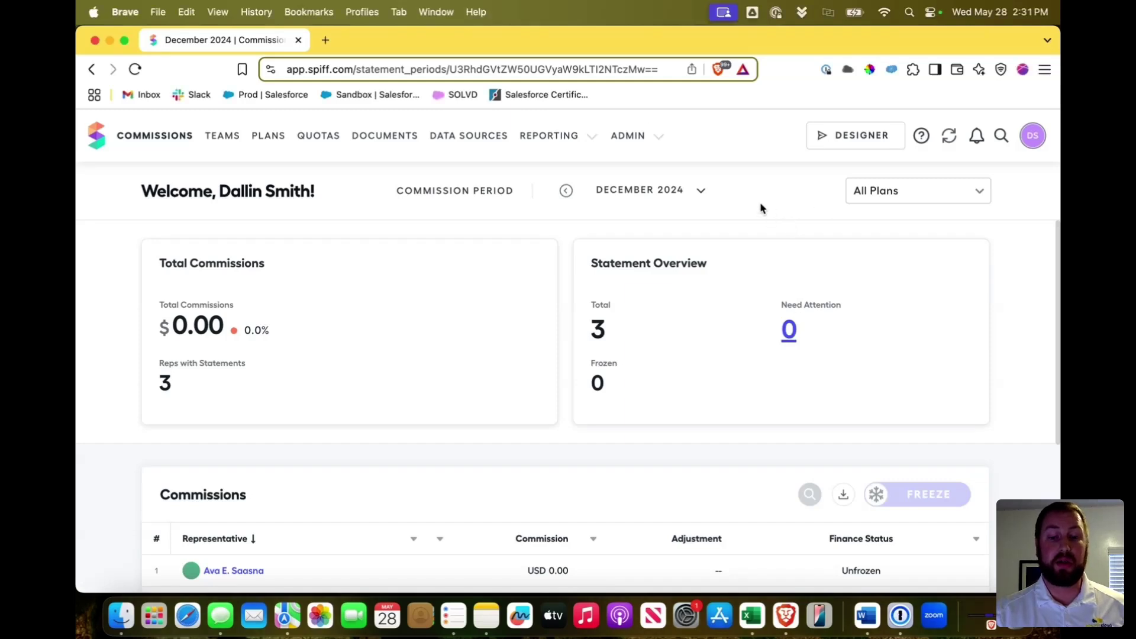
pyautogui.click(846, 139)
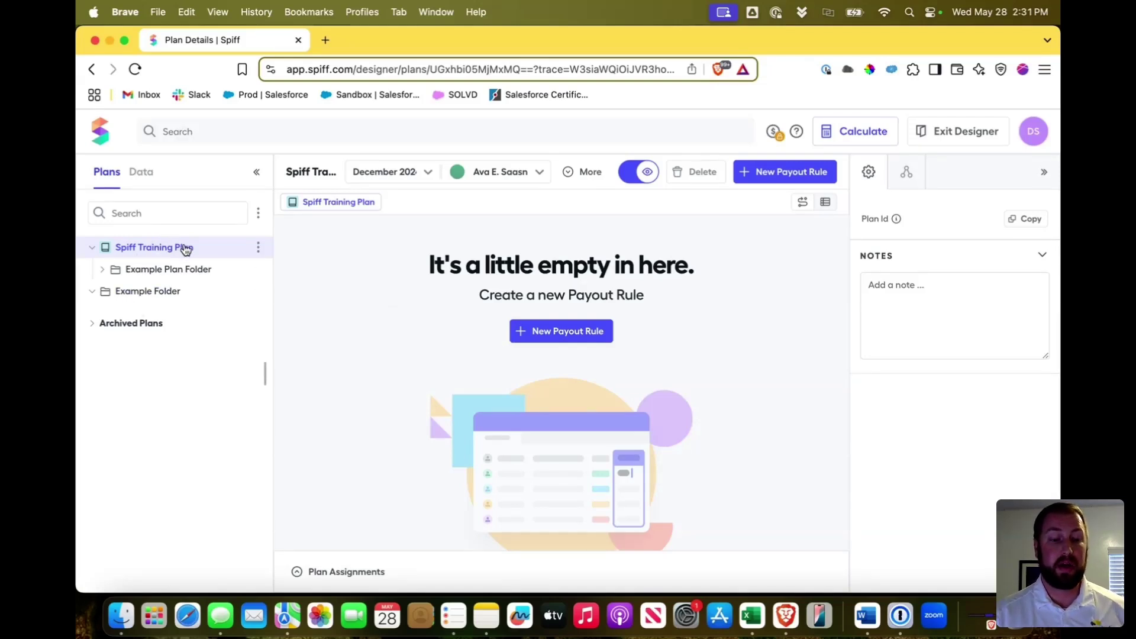
pyautogui.click(259, 216)
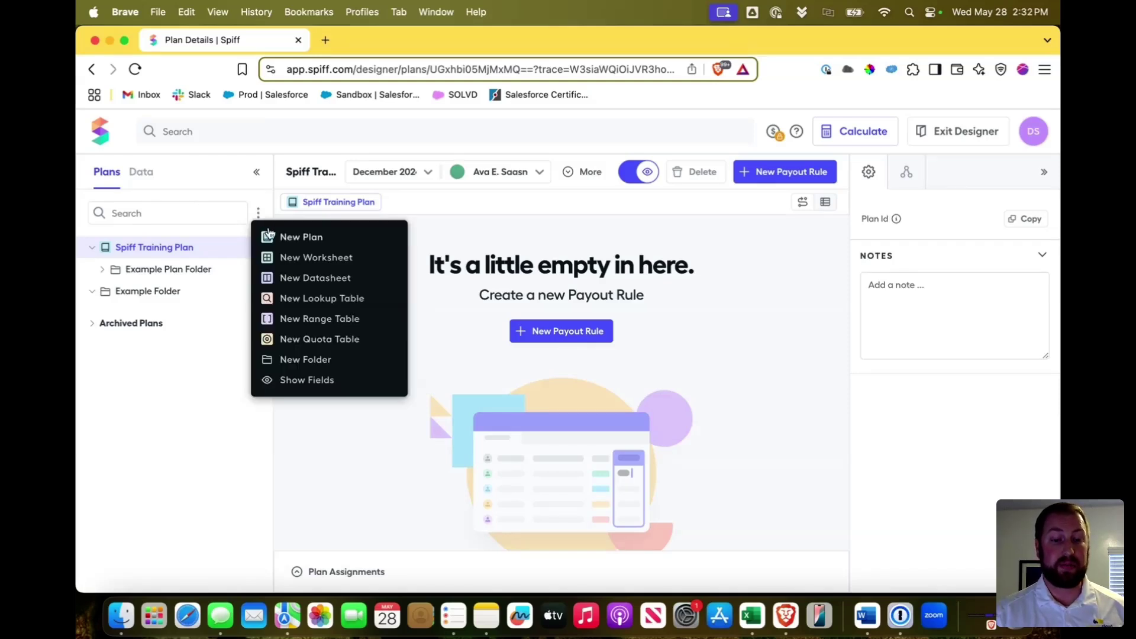
pyautogui.click(296, 238)
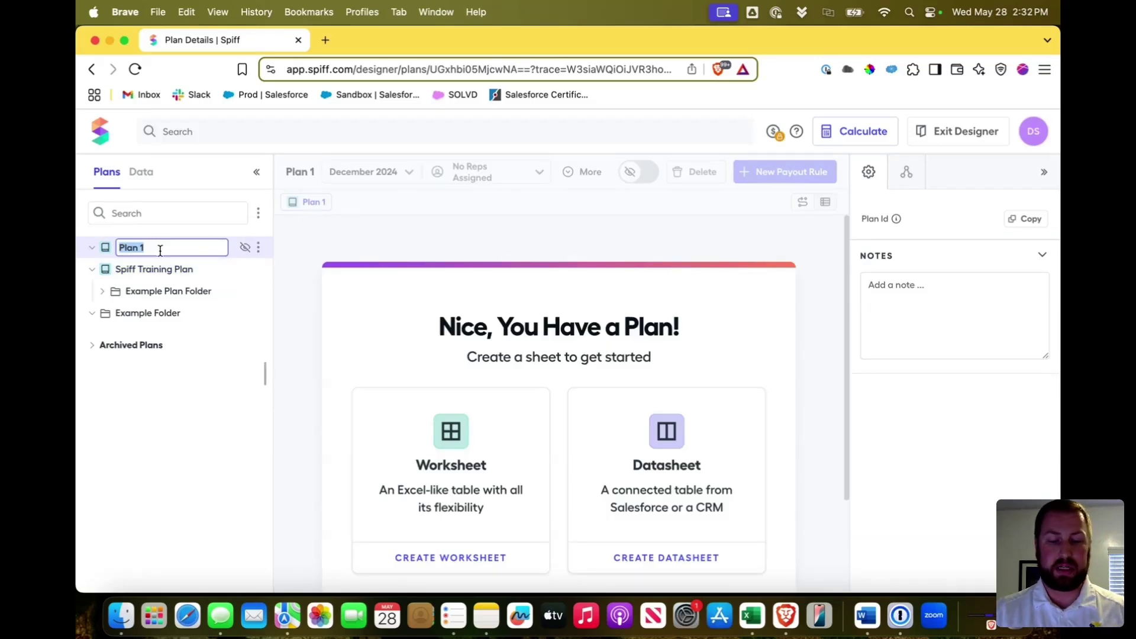
pyautogui.write('Test Plan')
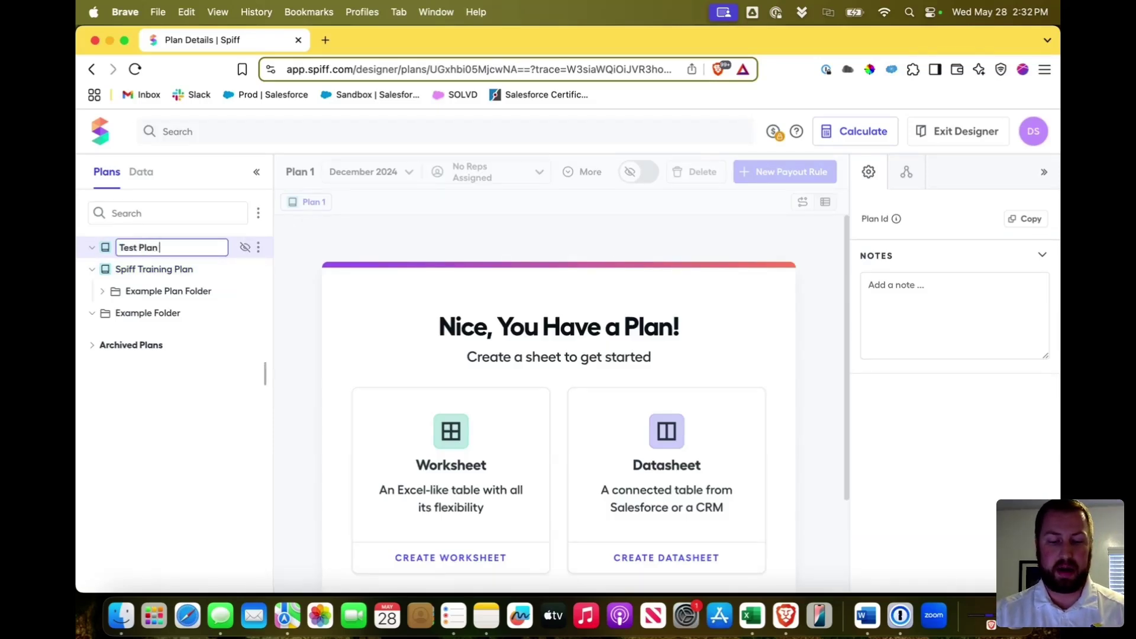
pyautogui.write(' 1')
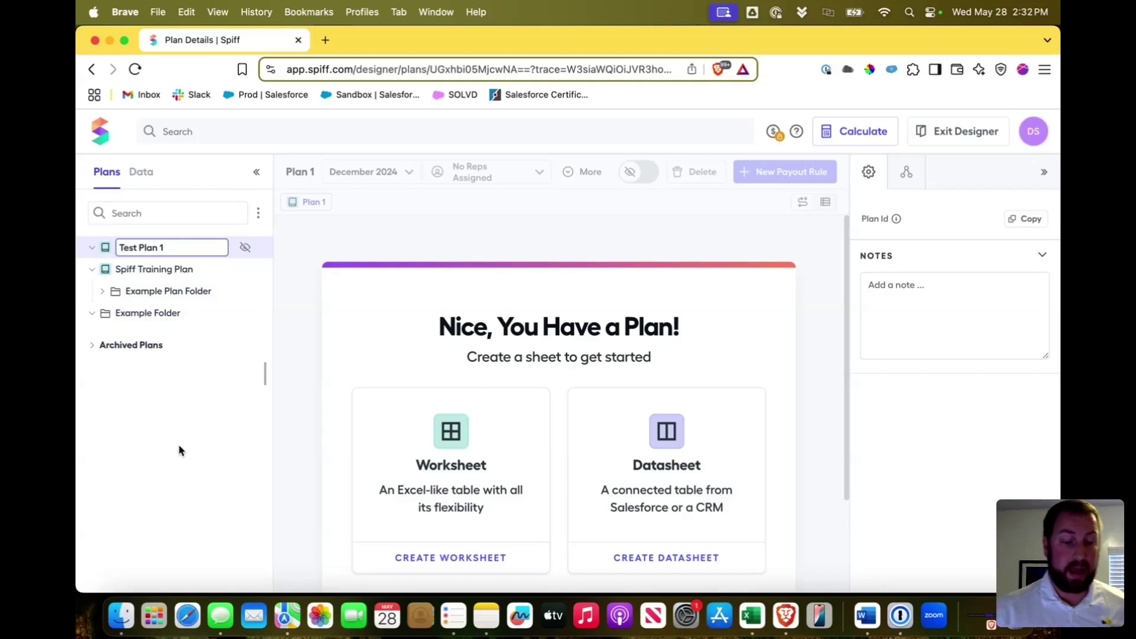
pyautogui.press('Return')
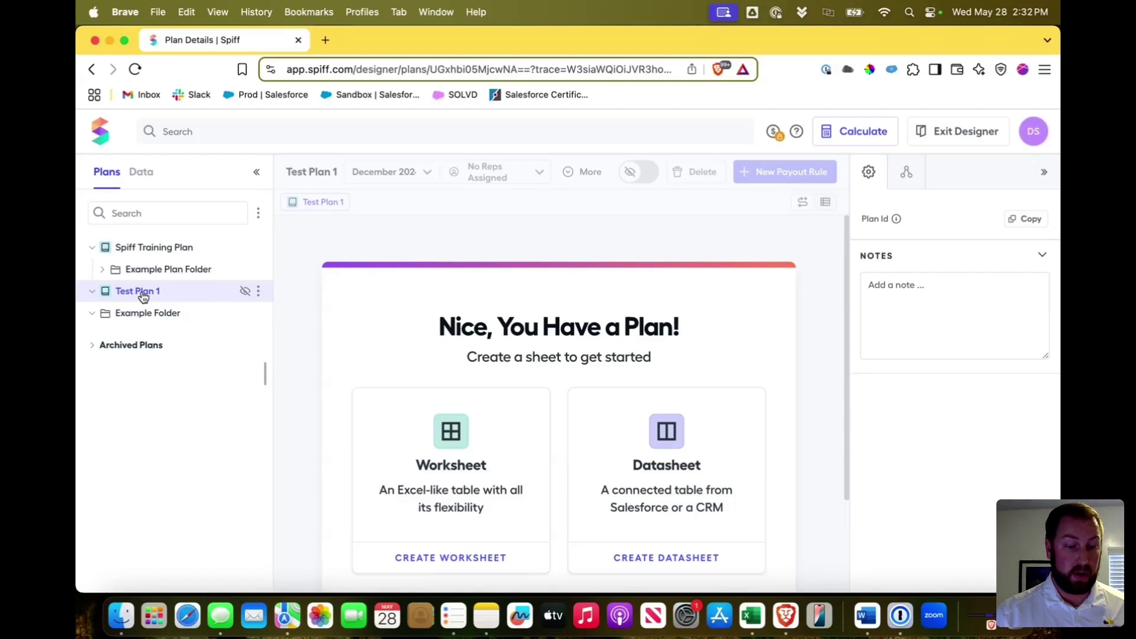
# - Skip sheet creation with 'I'll get started on my own' to leave Test Plan 1 empty
pyautogui.scroll(-3, 573, 307)
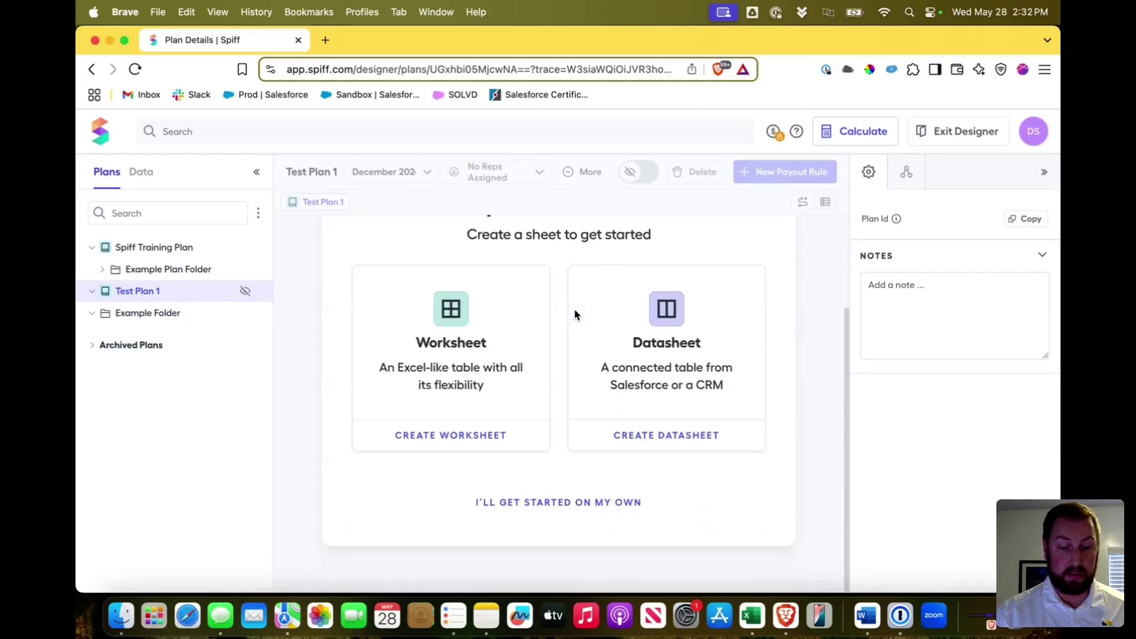
pyautogui.click(554, 502)
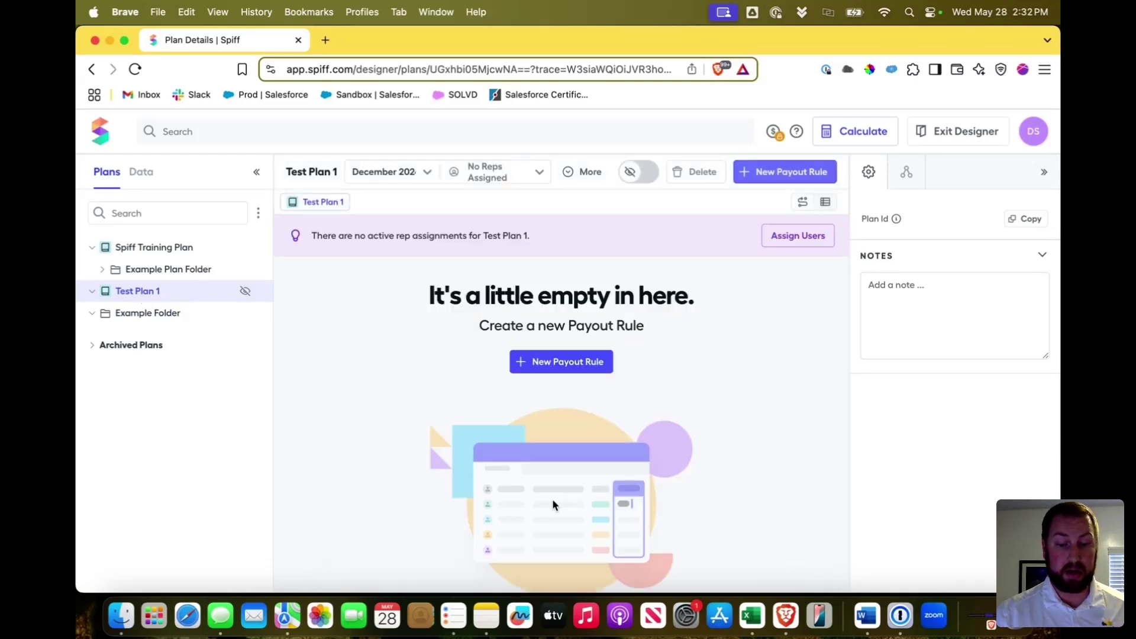
# - Turn the visibility toggle on so the plan shows 'Plan visible to Reps'
pyautogui.click(630, 174)
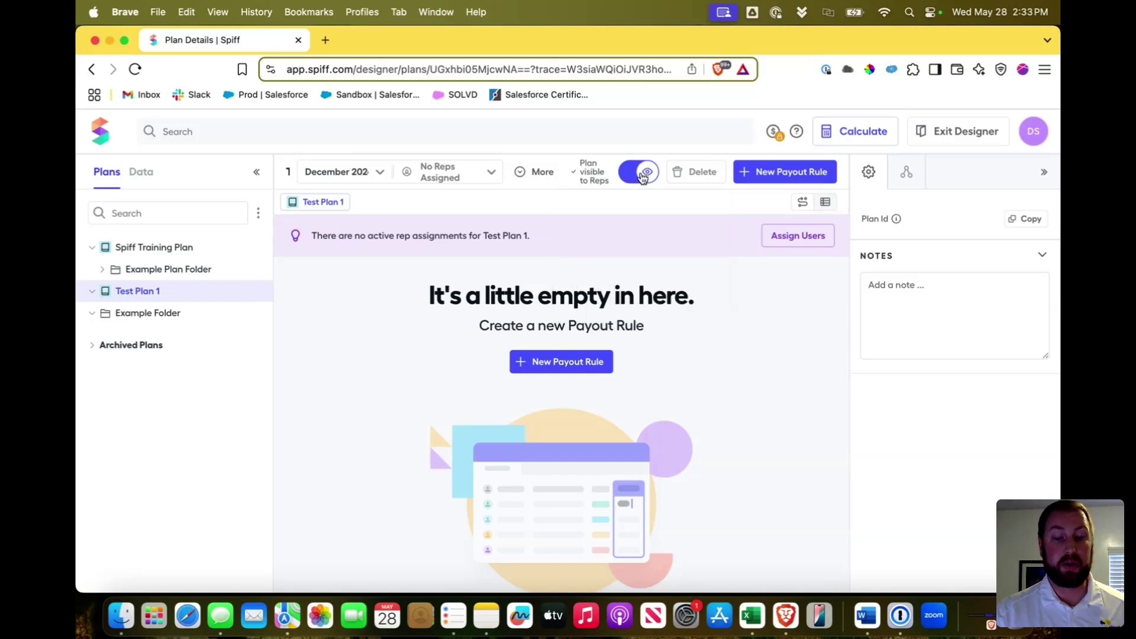
pyautogui.click(643, 178)
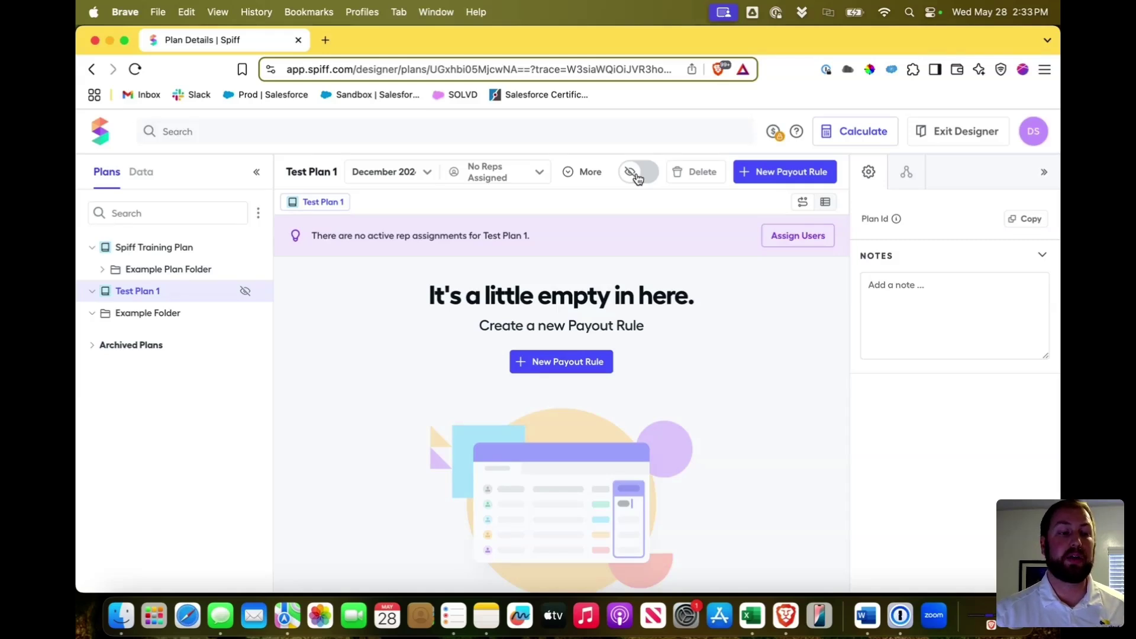
pyautogui.click(637, 178)
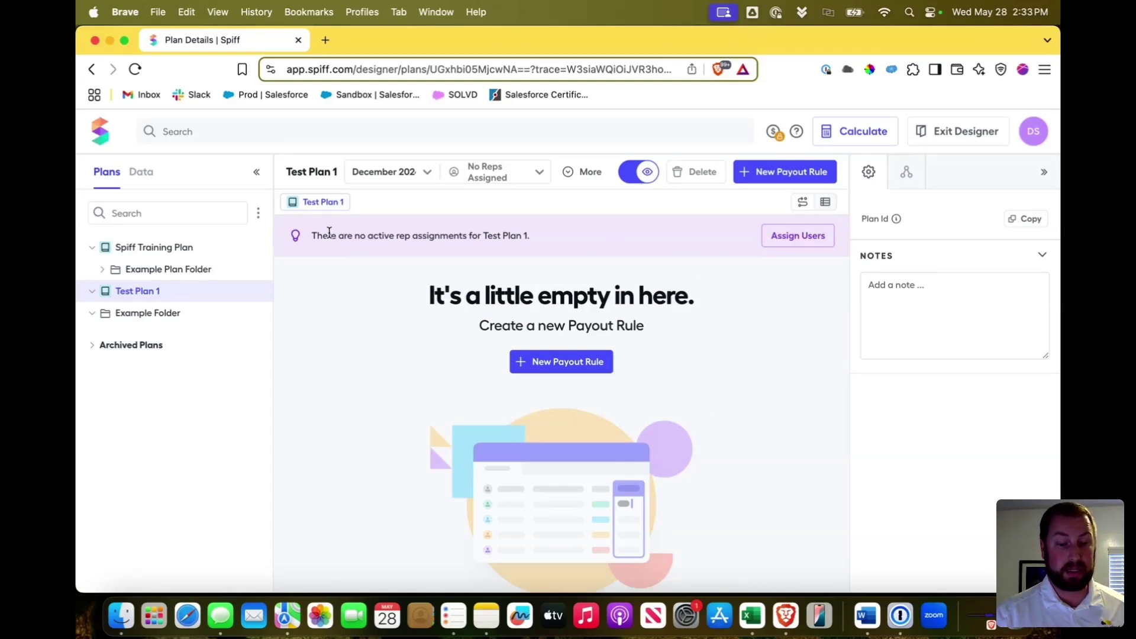
pyautogui.click(794, 240)
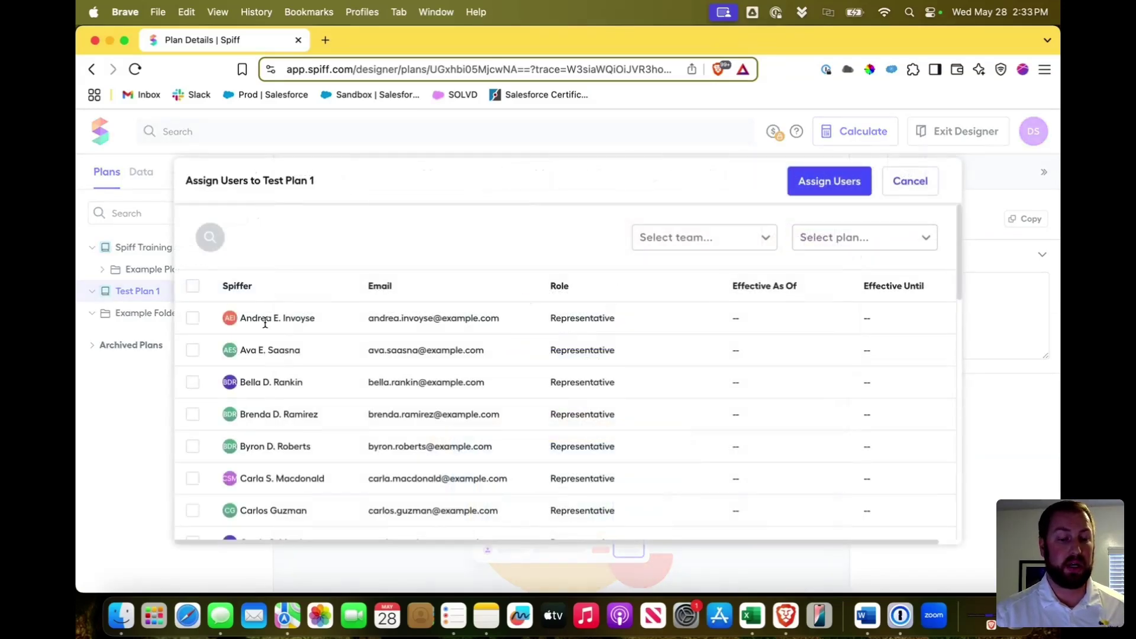
# - Tick the checkboxes of the first three reps in the Assign Users list
pyautogui.scroll(-15, 265, 323)
pyautogui.scroll(15, 265, 323)
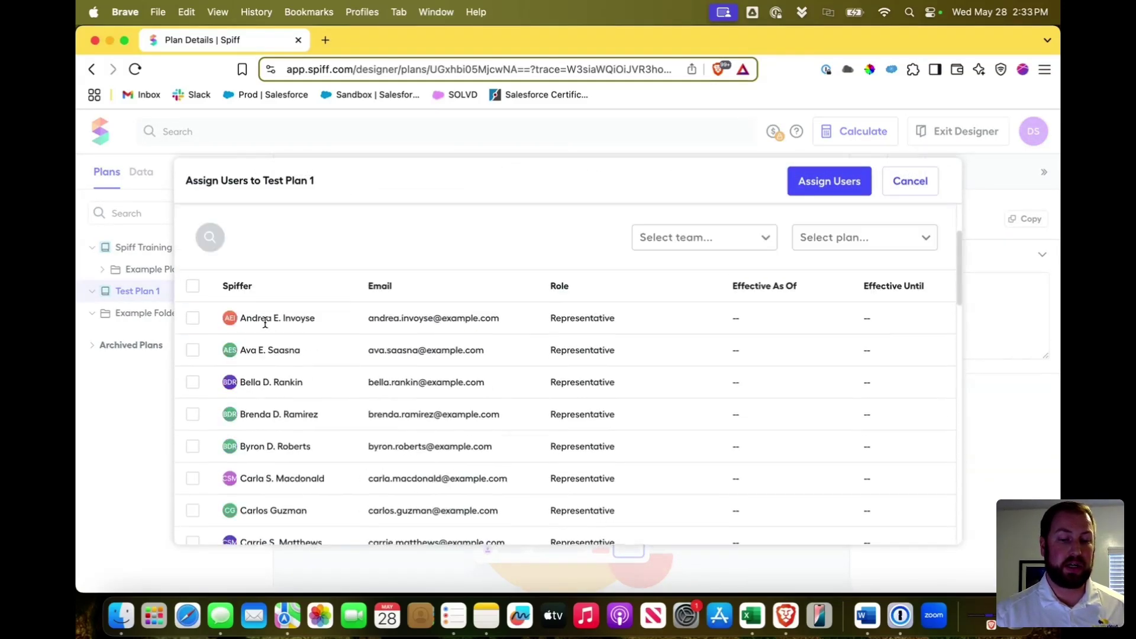
pyautogui.click(191, 319)
pyautogui.click(192, 421)
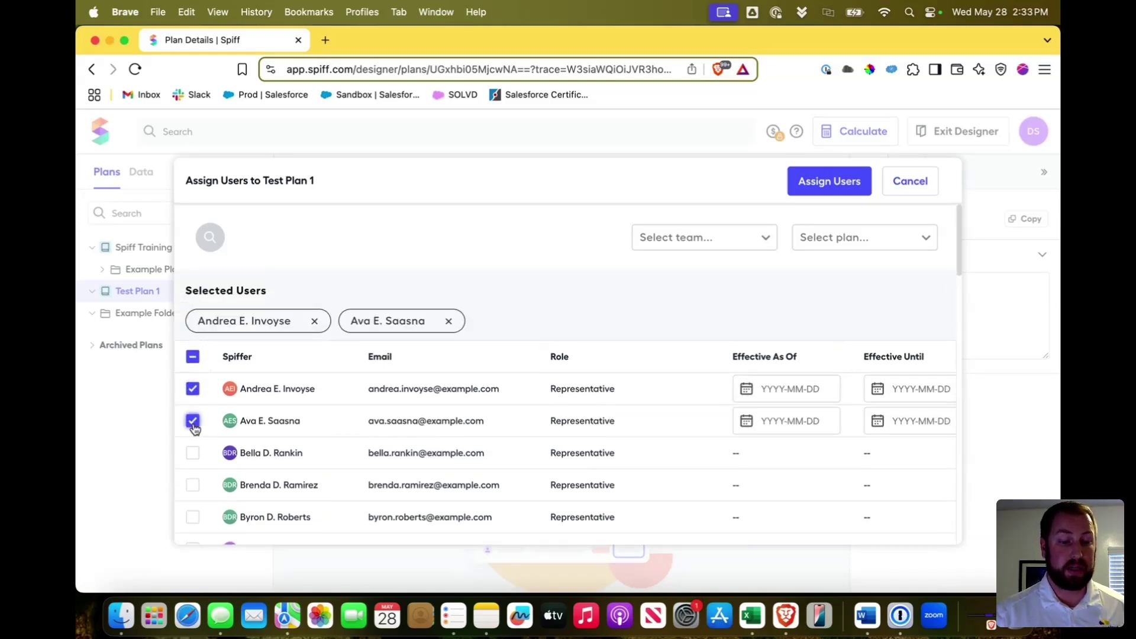
pyautogui.click(192, 452)
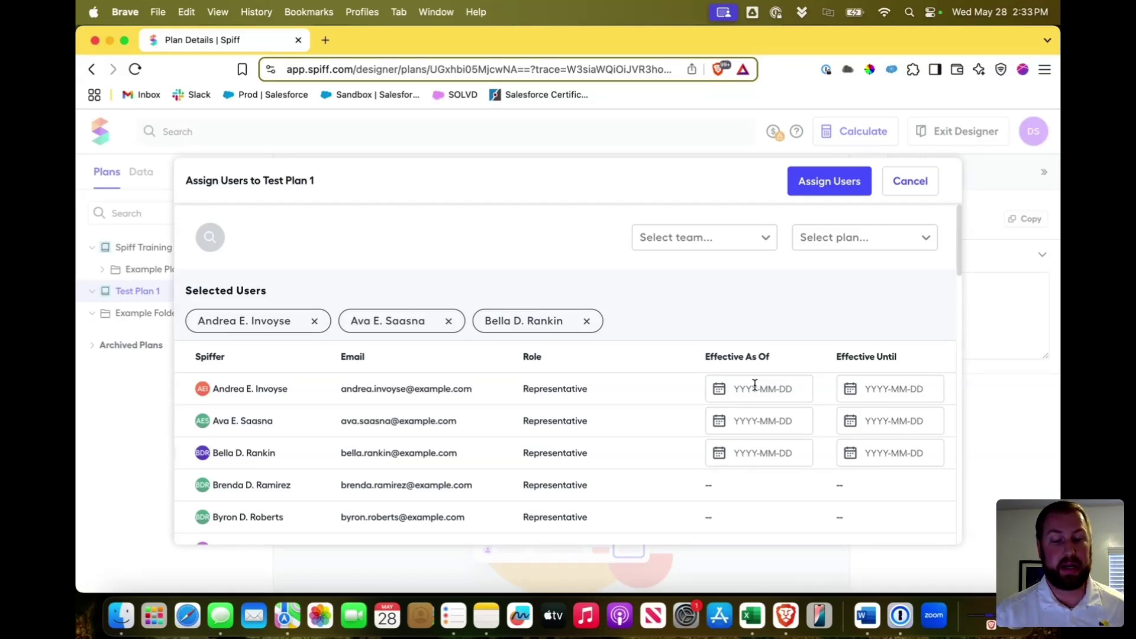
# - Set the first rep's Effective As Of date to January 1, 2025
pyautogui.click(755, 385)
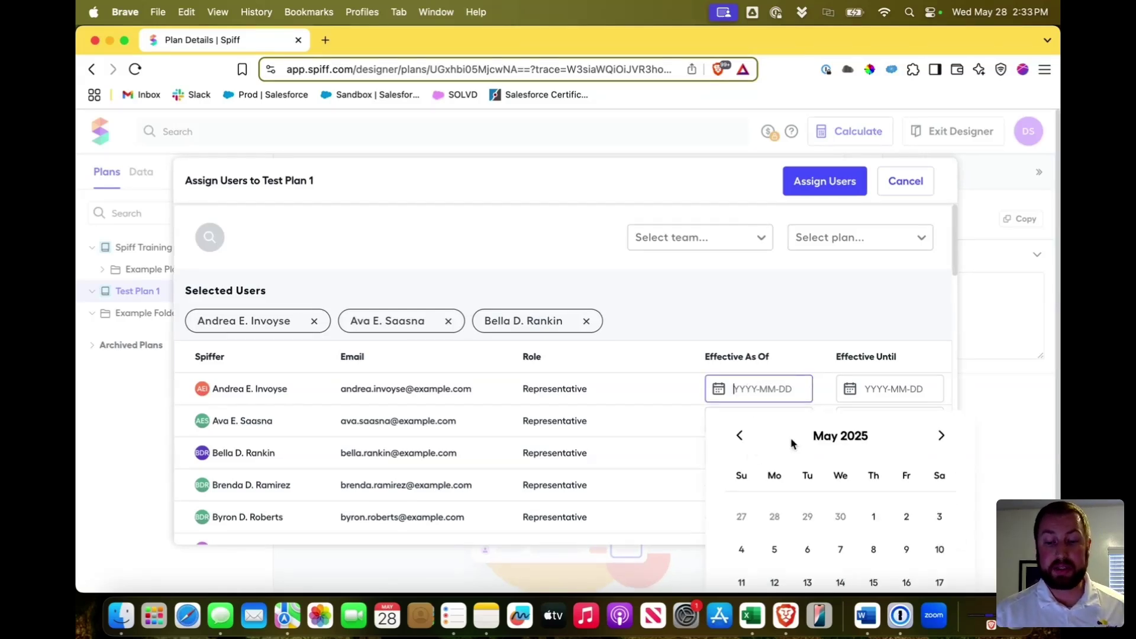
pyautogui.click(740, 439)
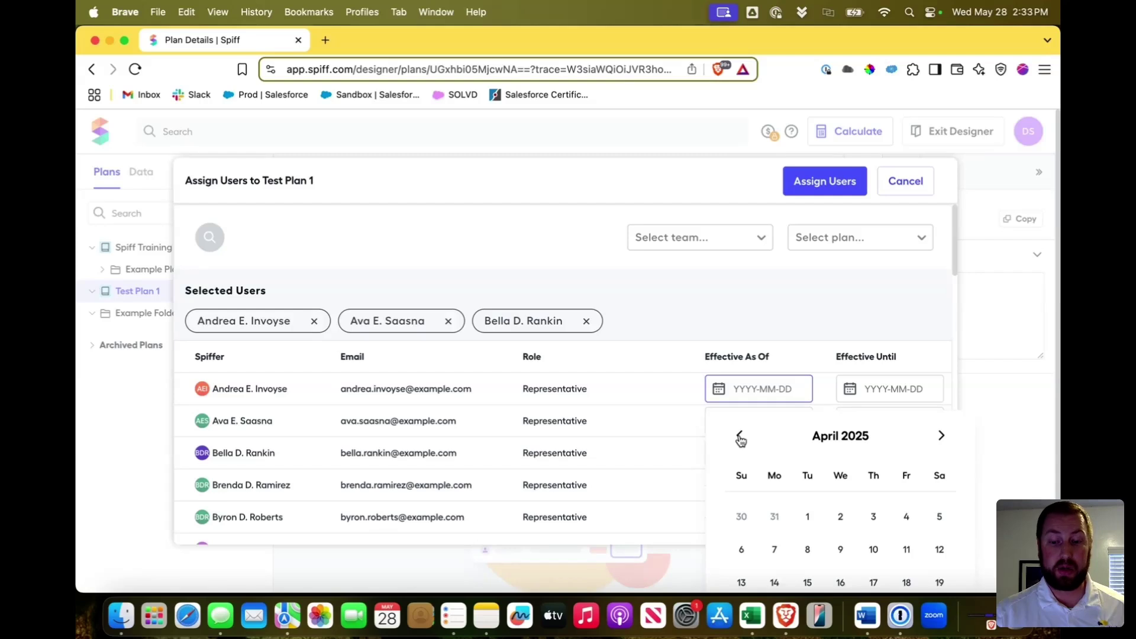
pyautogui.click(741, 439)
pyautogui.click(740, 438)
pyautogui.click(740, 439)
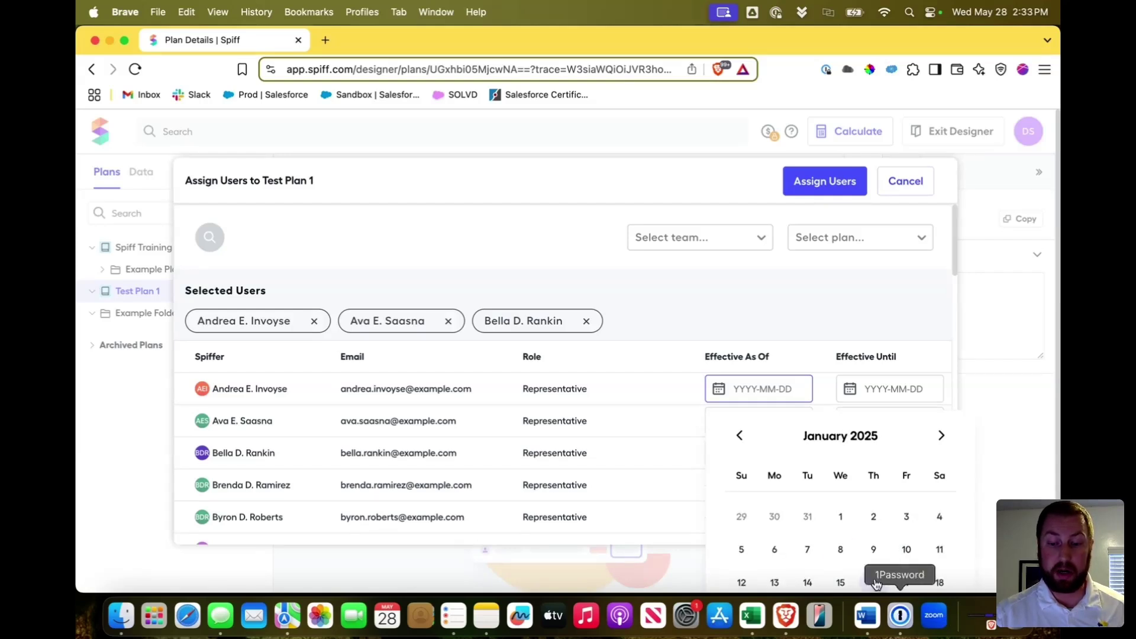
pyautogui.click(840, 516)
# - Set the first rep's Effective Until date to December 31, 2025 and save the assignments
pyautogui.click(886, 390)
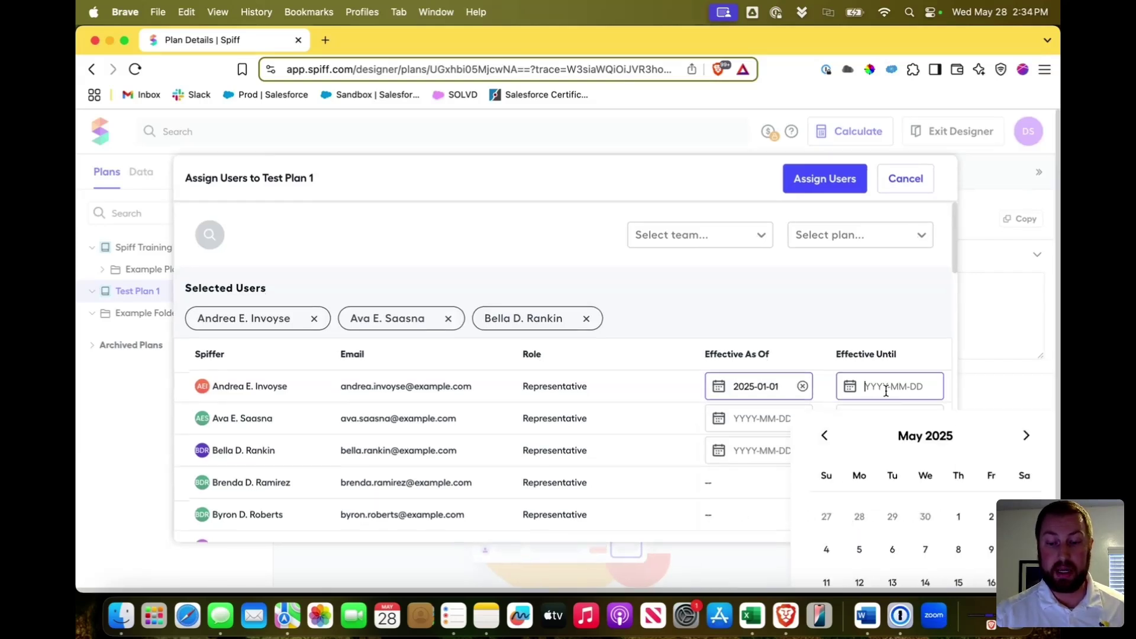
pyautogui.click(1025, 436)
pyautogui.click(1025, 436)
pyautogui.click(1025, 436)
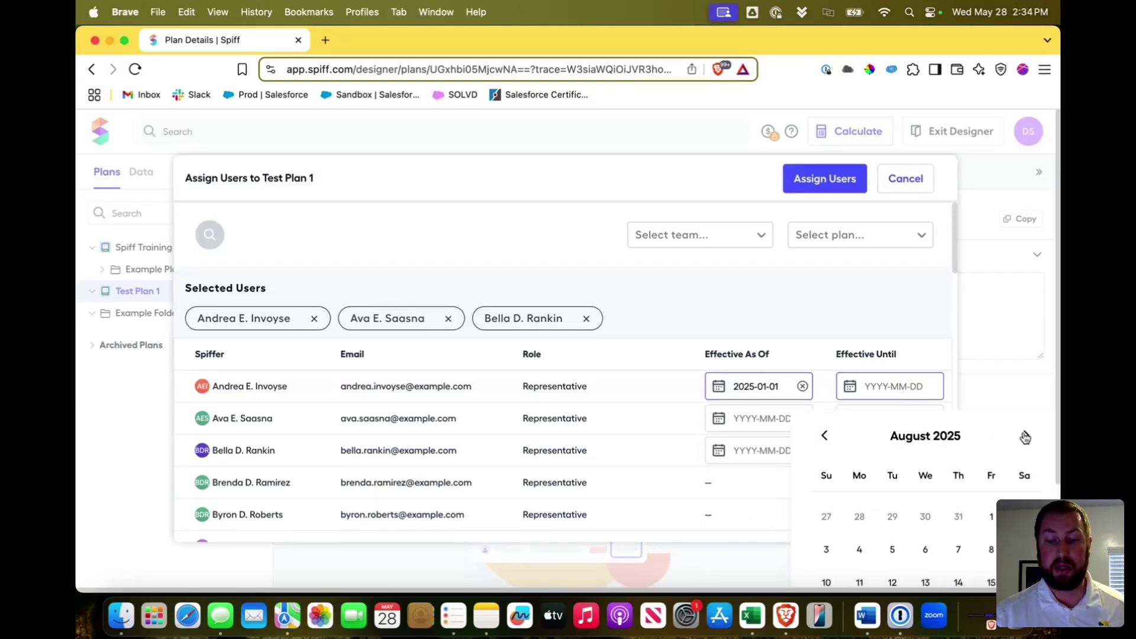
pyautogui.click(1025, 436)
pyautogui.click(1025, 436)
pyautogui.click(1026, 436)
pyautogui.click(1025, 436)
pyautogui.scroll(-2, 949, 507)
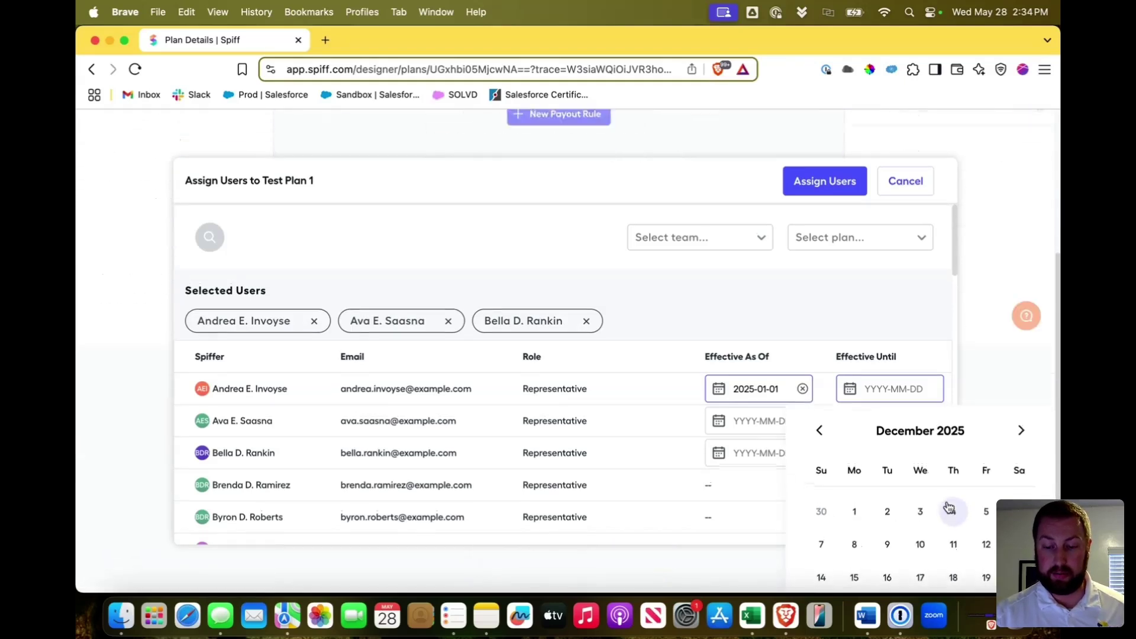
pyautogui.scroll(-2, 904, 389)
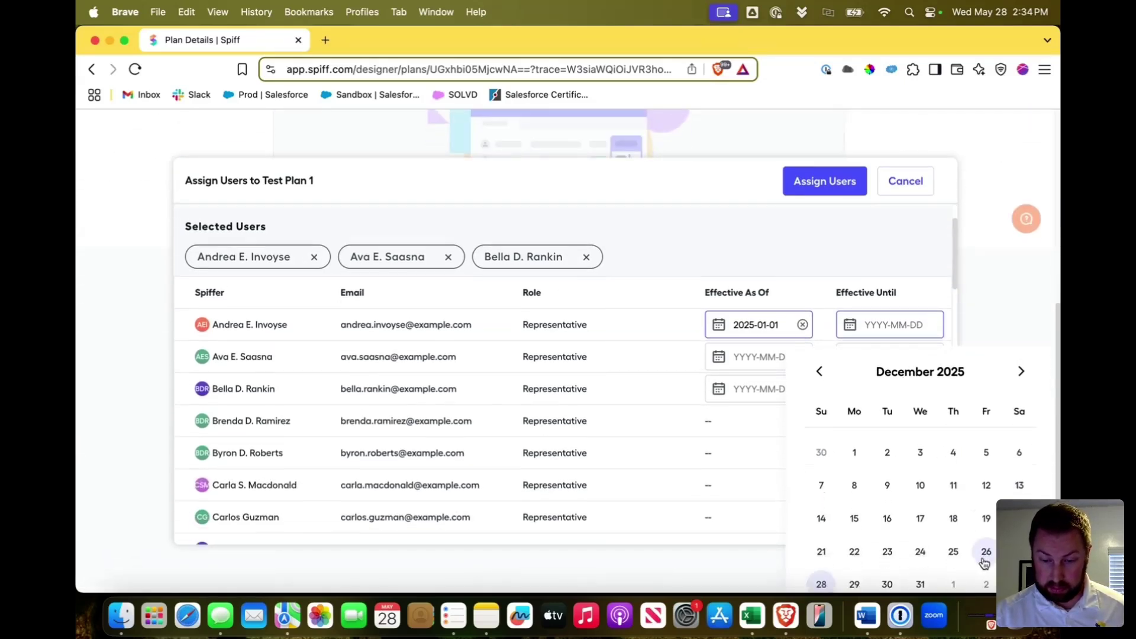
pyautogui.click(920, 584)
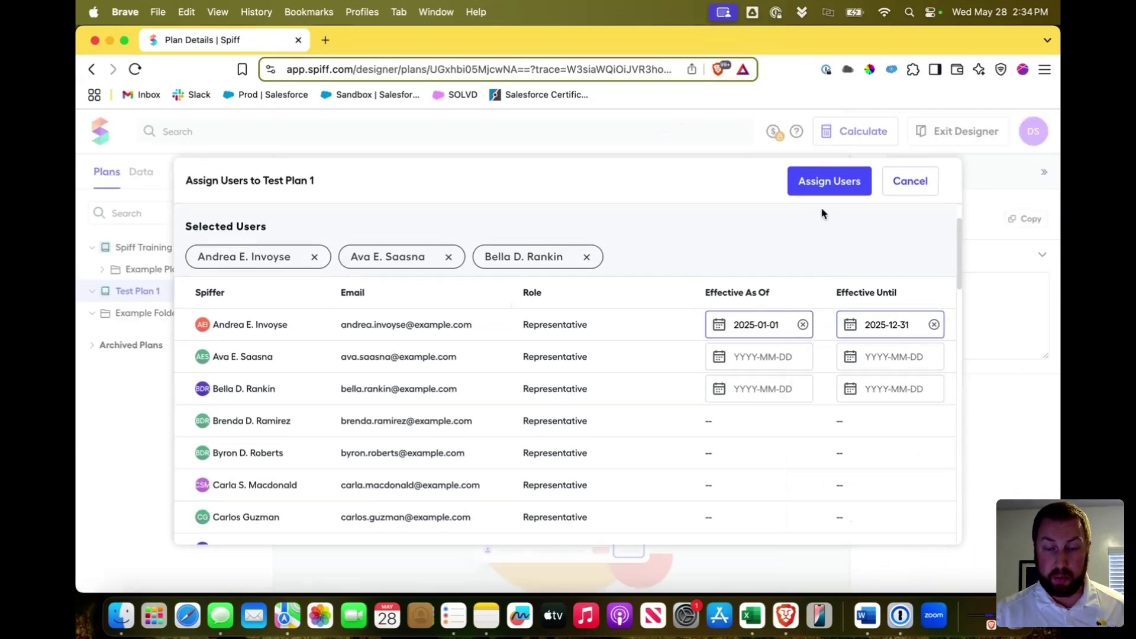
pyautogui.click(820, 186)
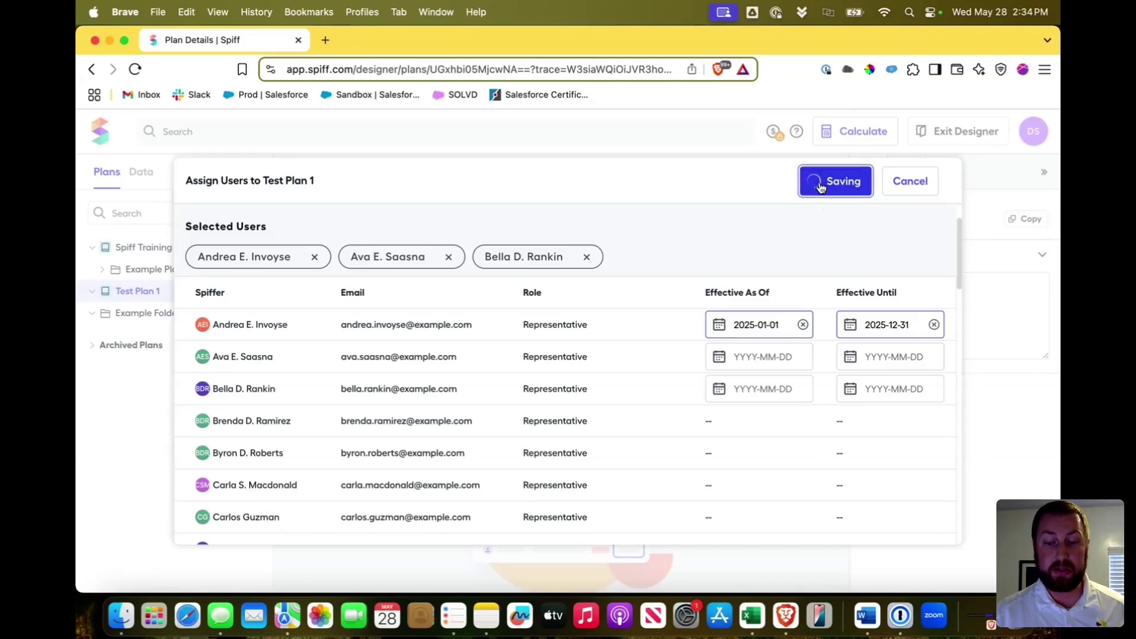